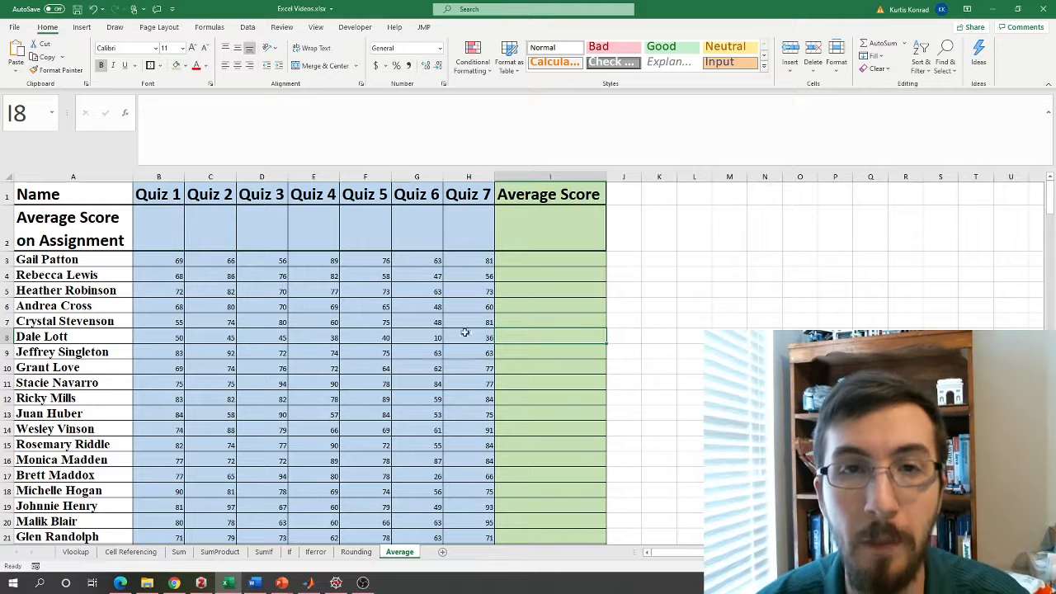
Enter =AVERAGE(B3:B22) in cell B2 to average the Quiz 1 scores.
click(512, 261)
click(173, 233)
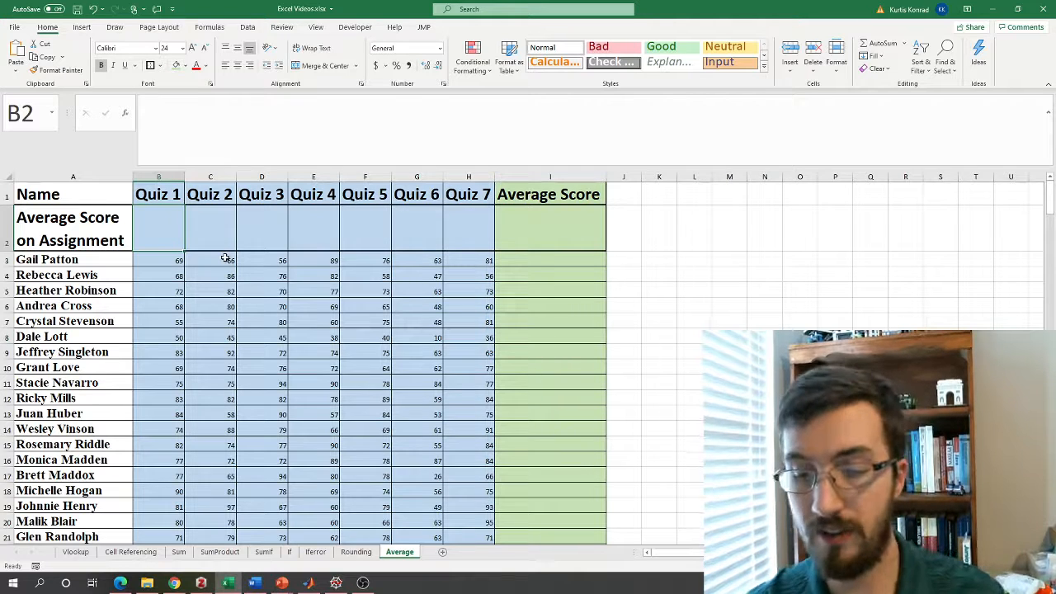
click(178, 115)
text(=av)
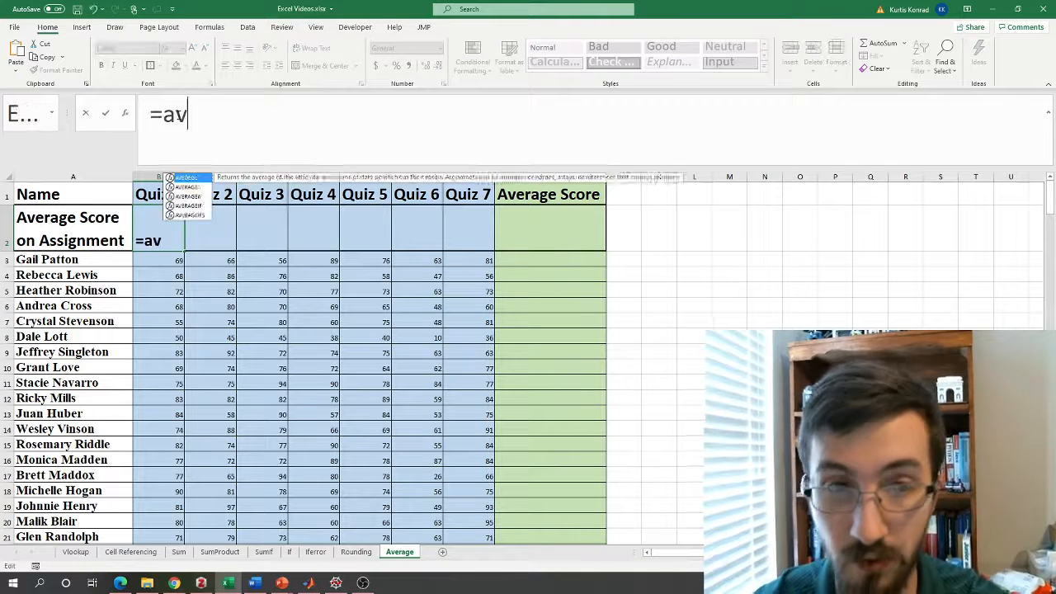
text(erage()
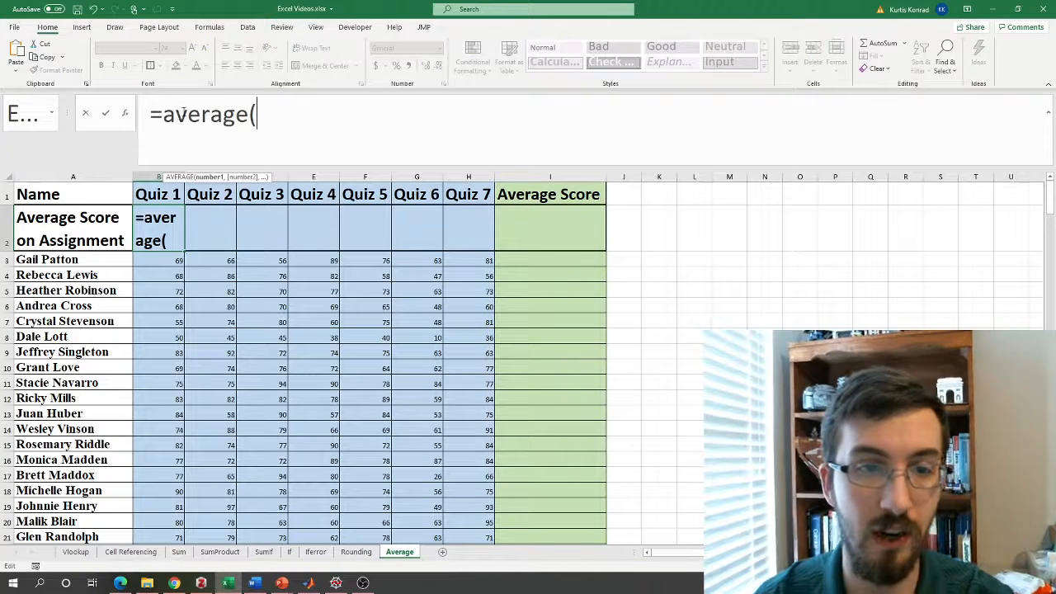
drag(160, 260, 172, 485)
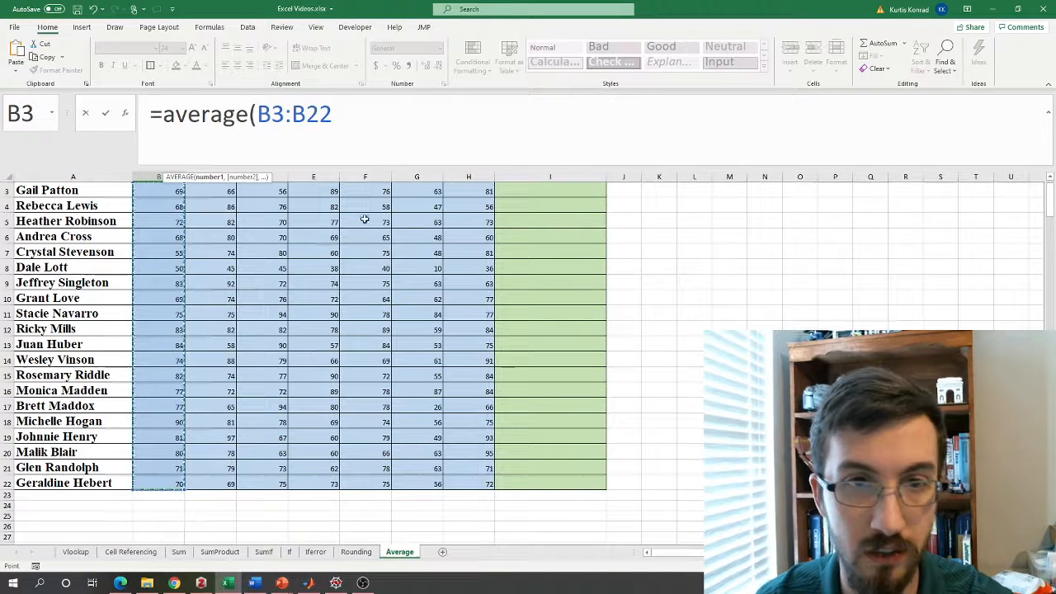
text())
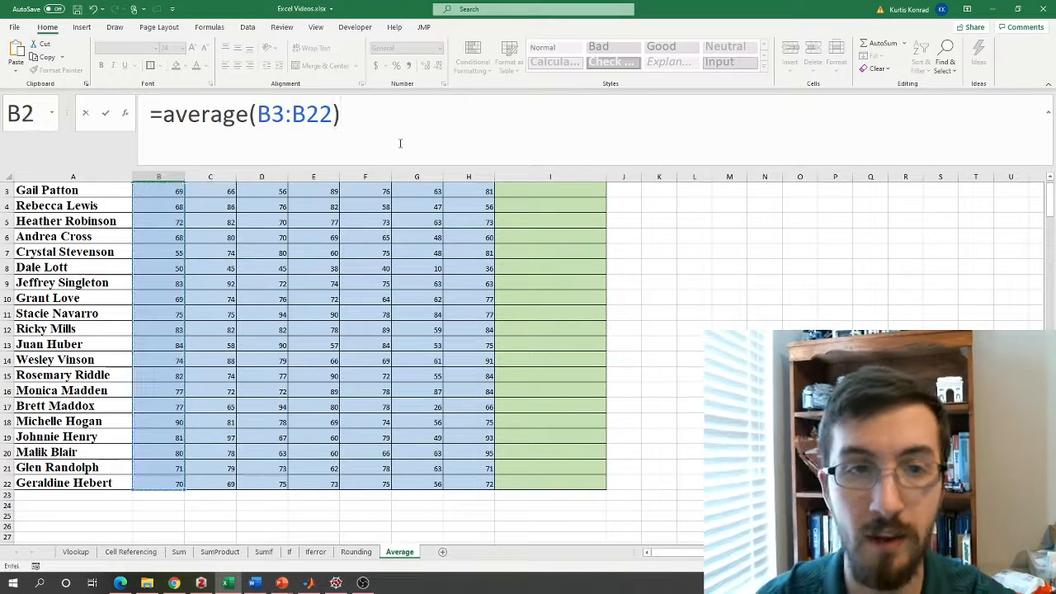
key(Return)
scroll(236, 238, up, 1)
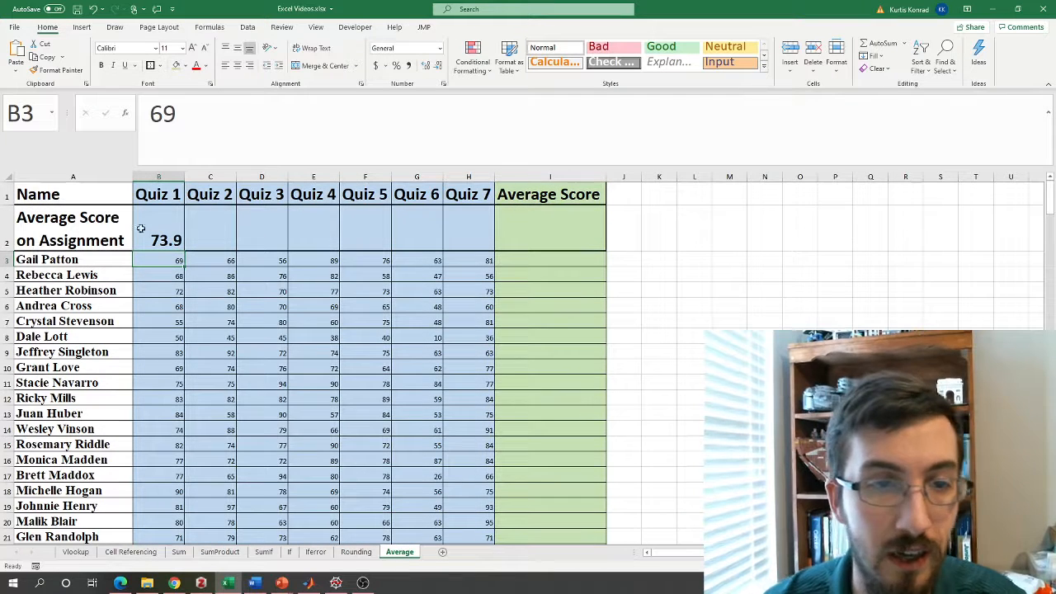
Copy the Quiz 1 average formula from B2 across through H2 and check the Quiz 6 formula in G2.
click(178, 227)
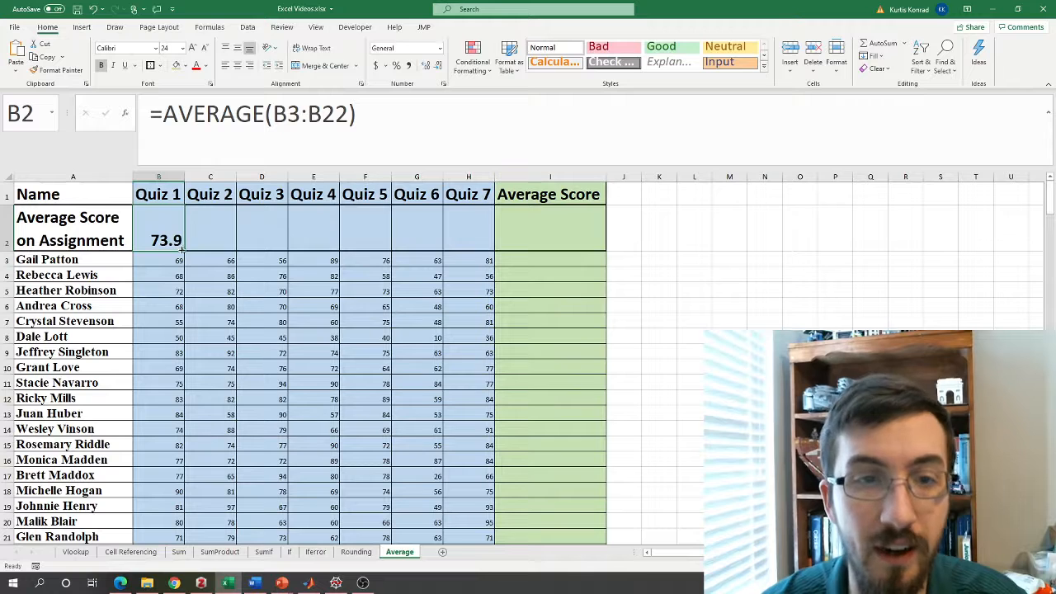
drag(183, 248, 491, 239)
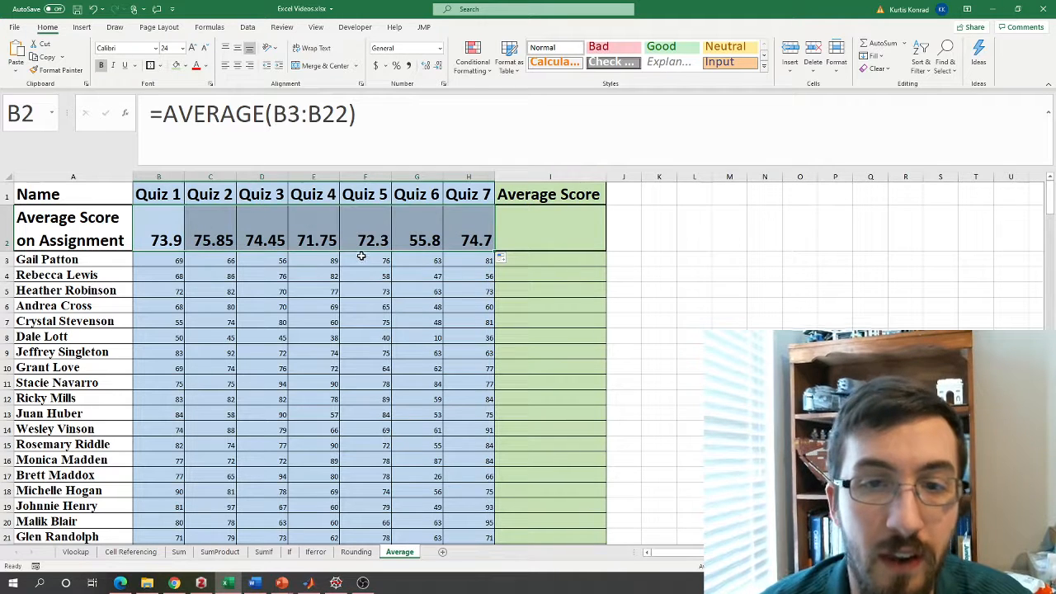
click(424, 234)
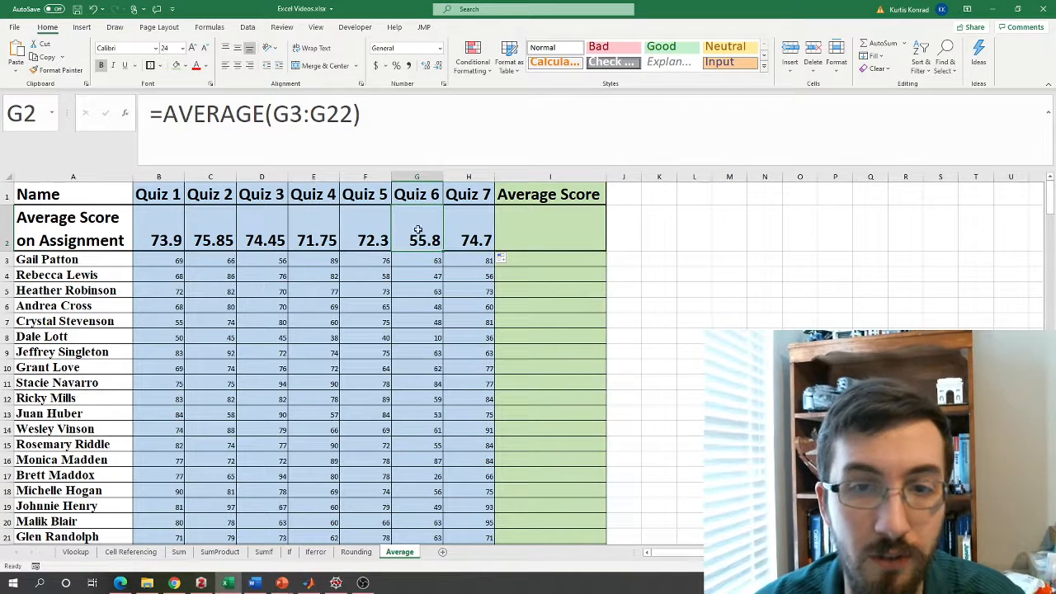
Enter =AVERAGE(B3:H3) in cell I3 to average the first student's quiz scores.
click(566, 262)
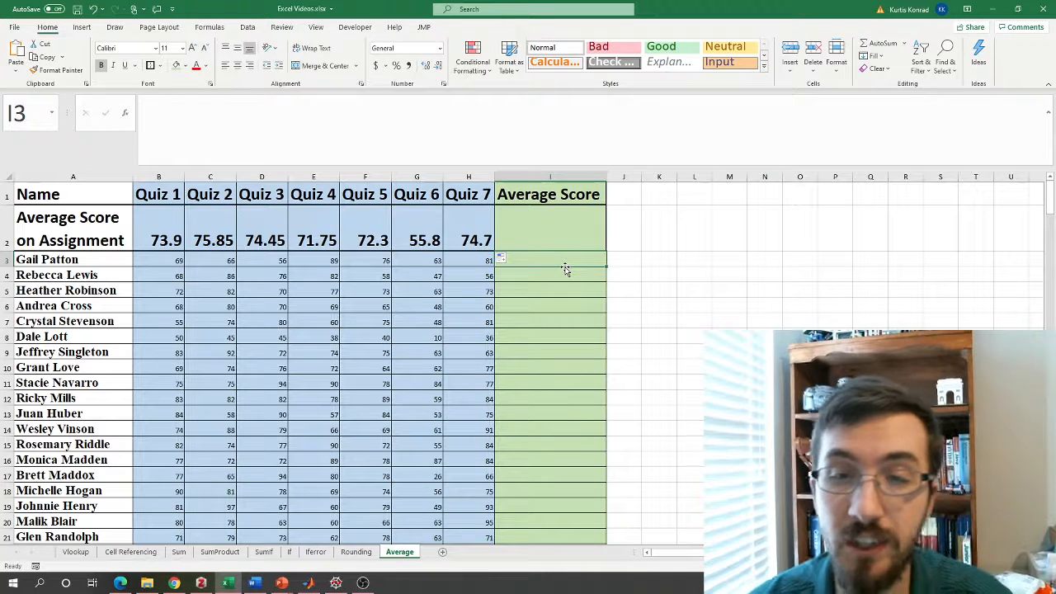
text(=a)
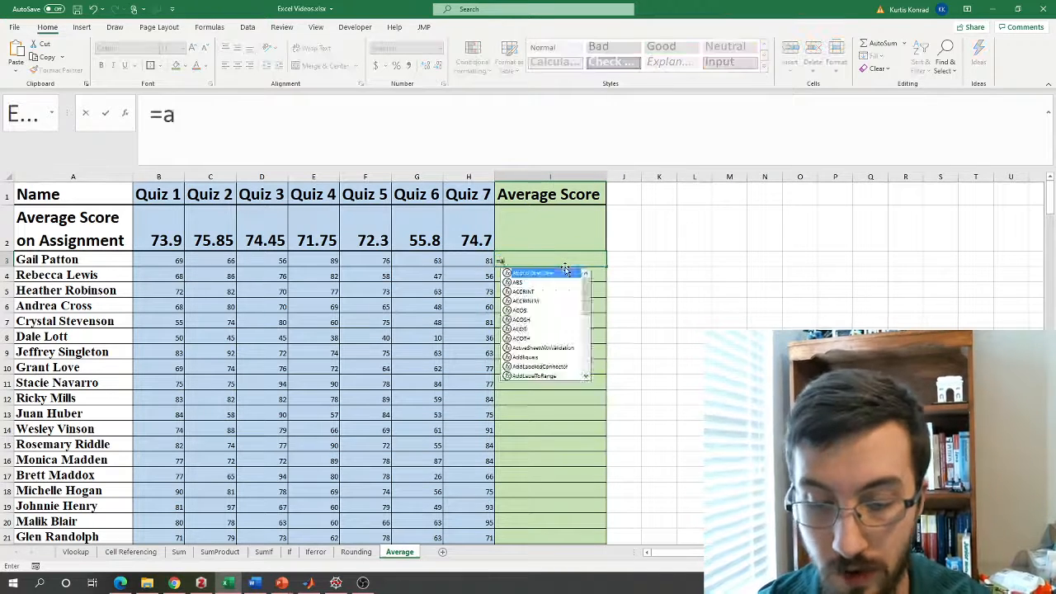
text(verage()
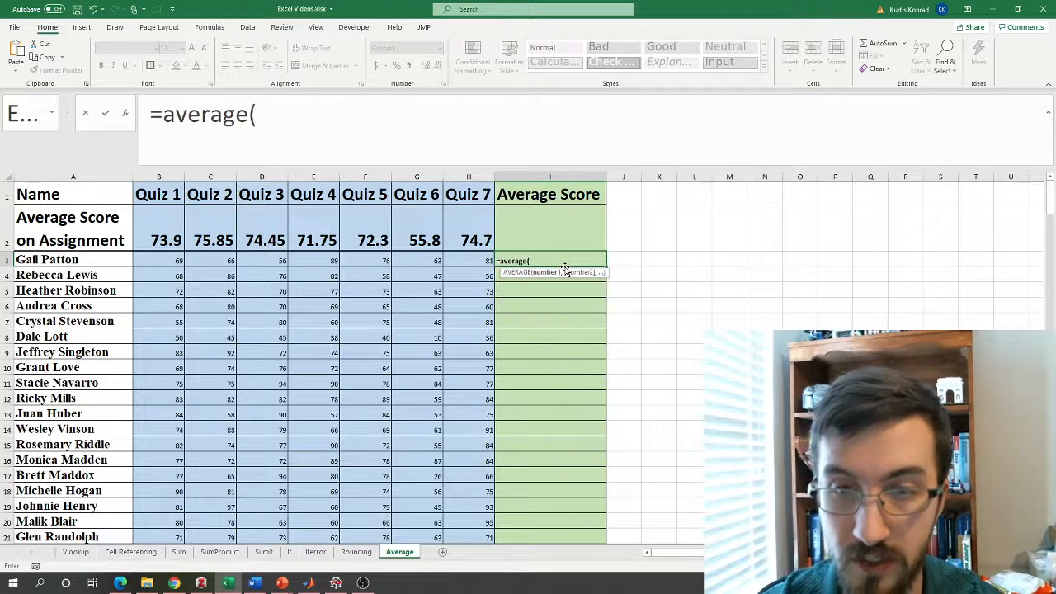
key(Left)
key(ctrl+shift+Left)
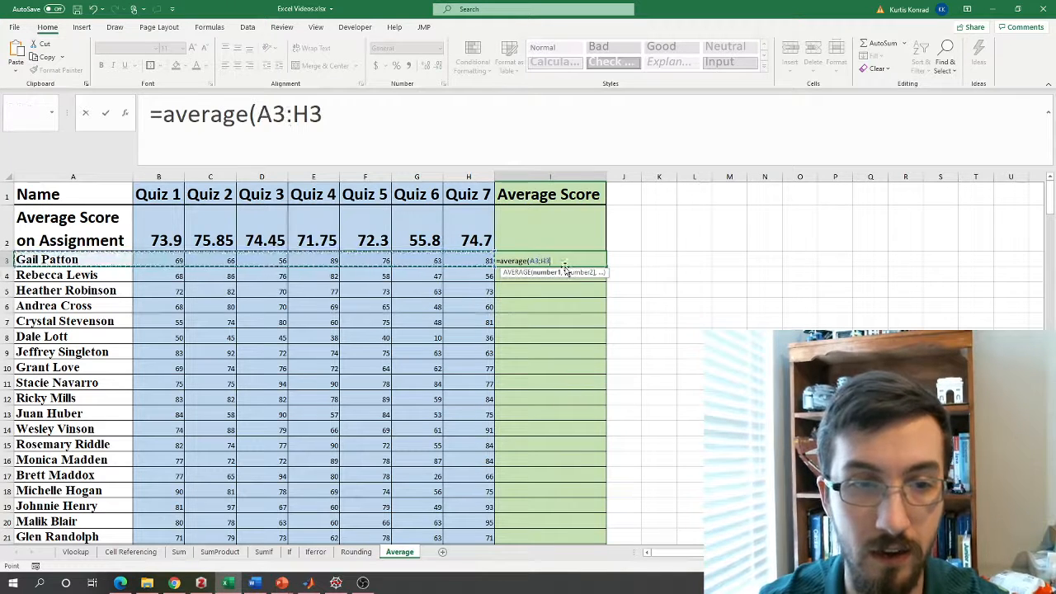
key(shift+Right)
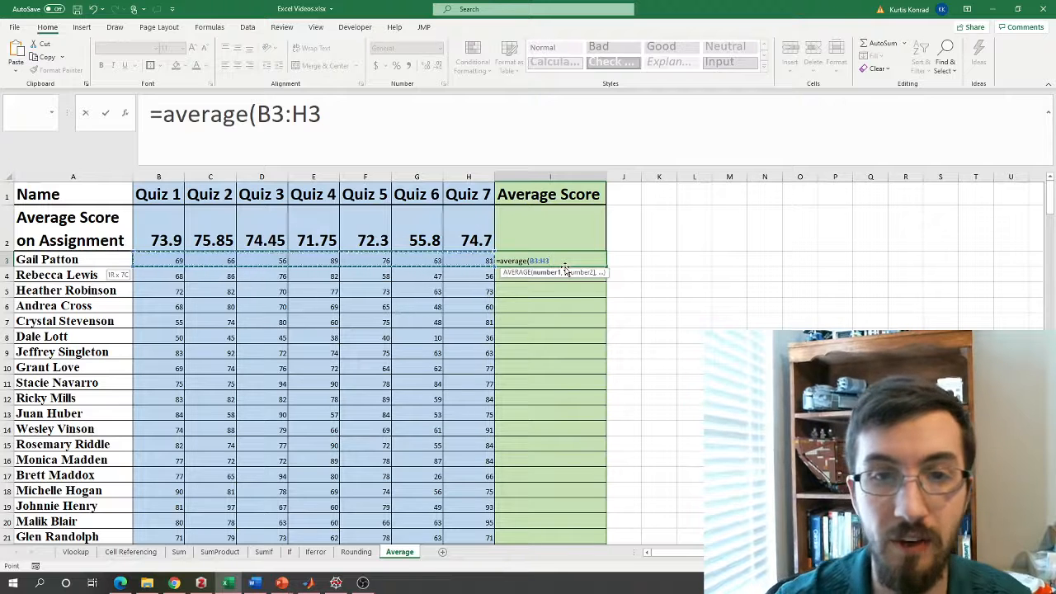
text())
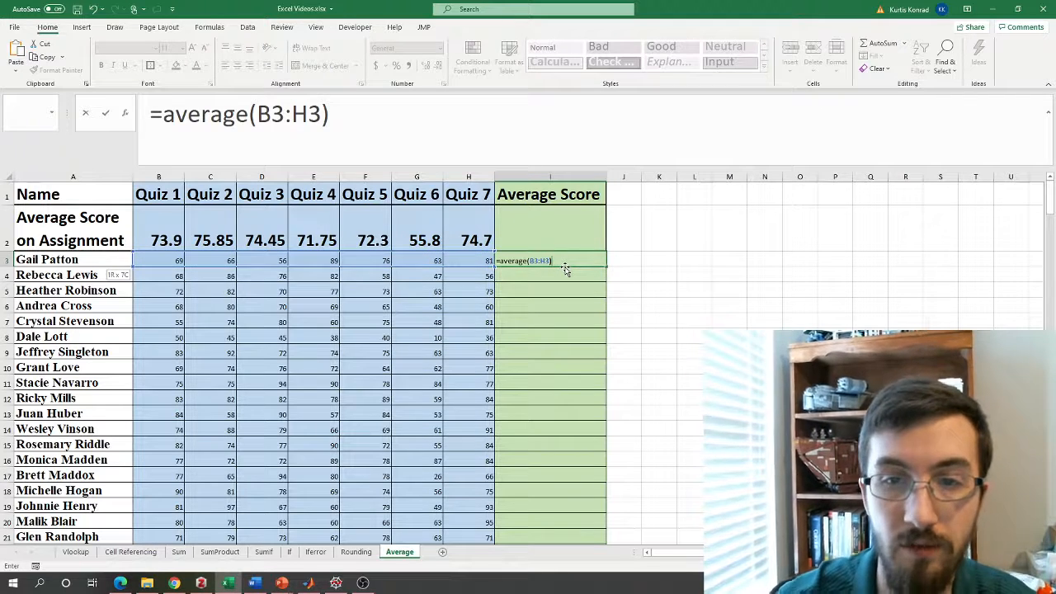
key(Return)
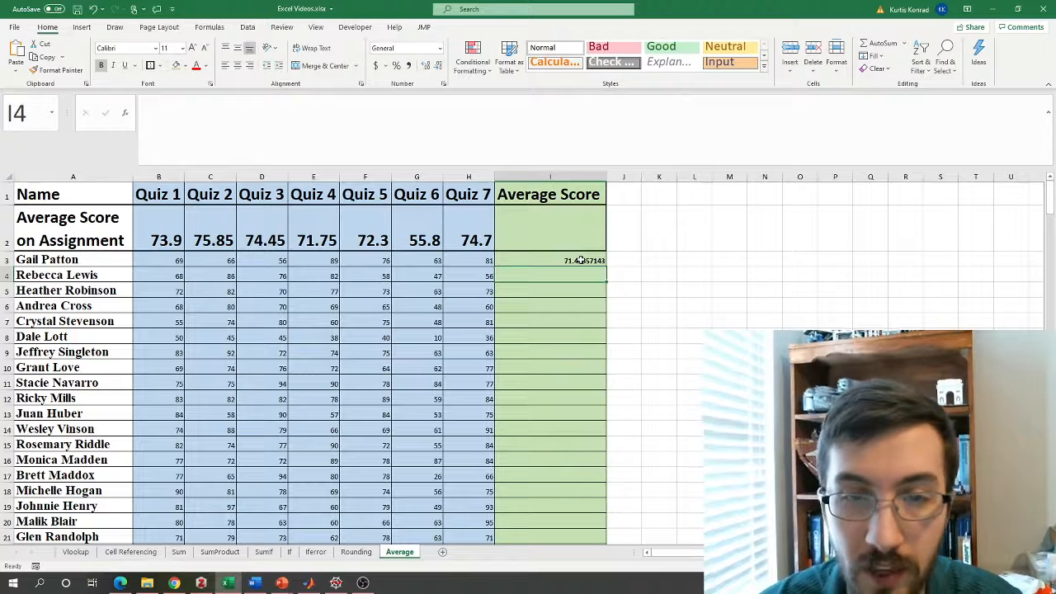
Fill the student average formula from I3 down through I22 and check the copied formula in I8.
click(581, 261)
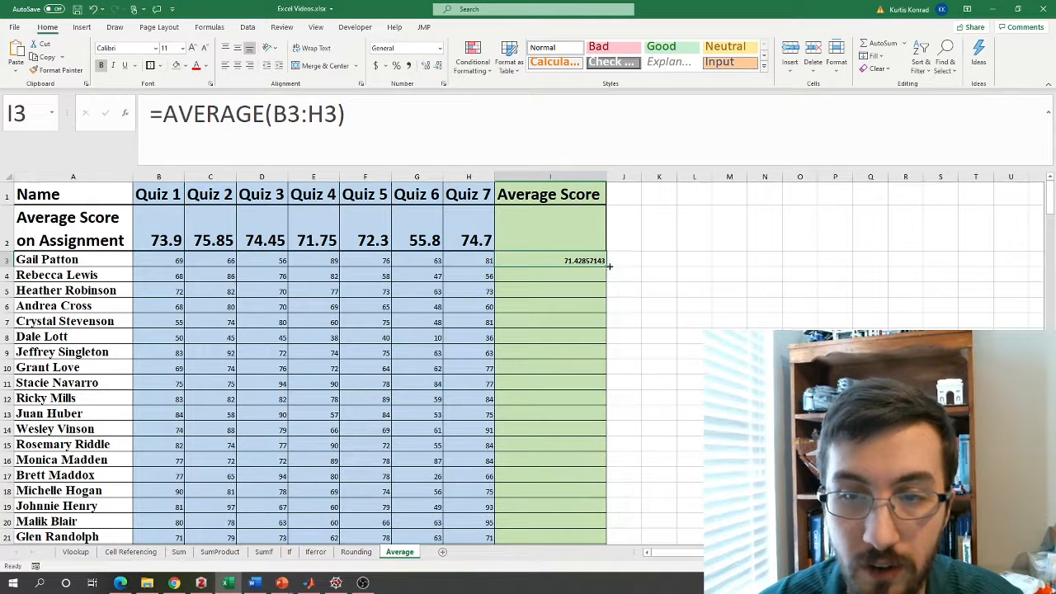
double_click(608, 267)
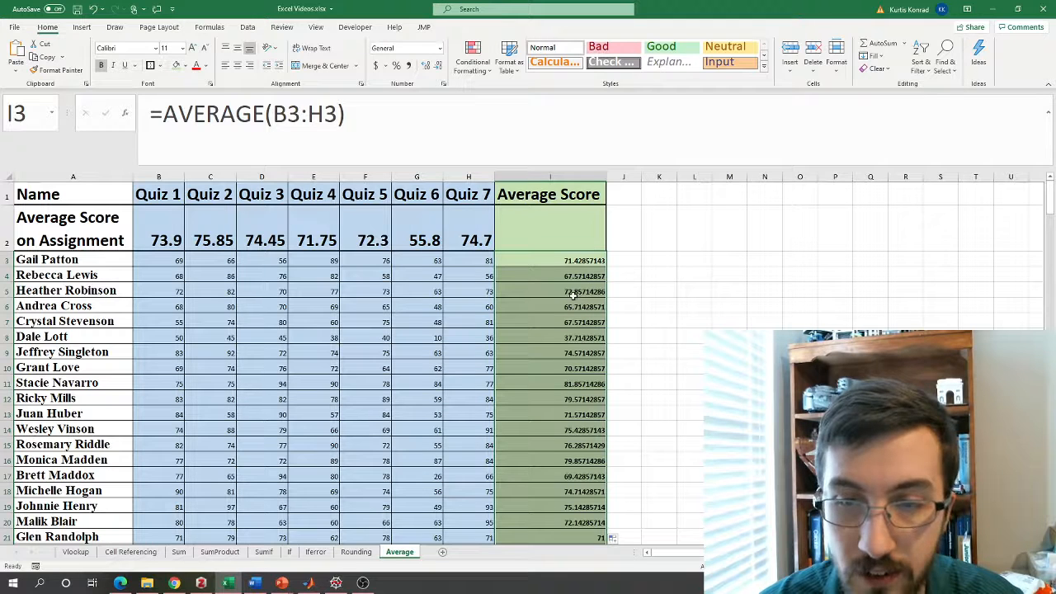
click(553, 339)
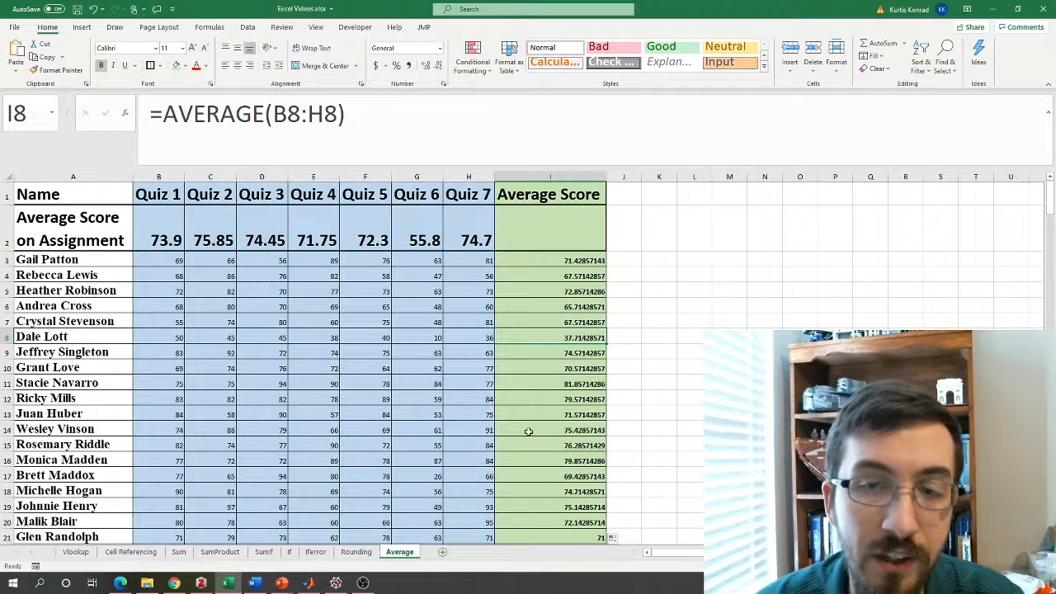
Enter =AVERAGE(I3:I22) in cell I2 to average all students' average scores.
click(547, 228)
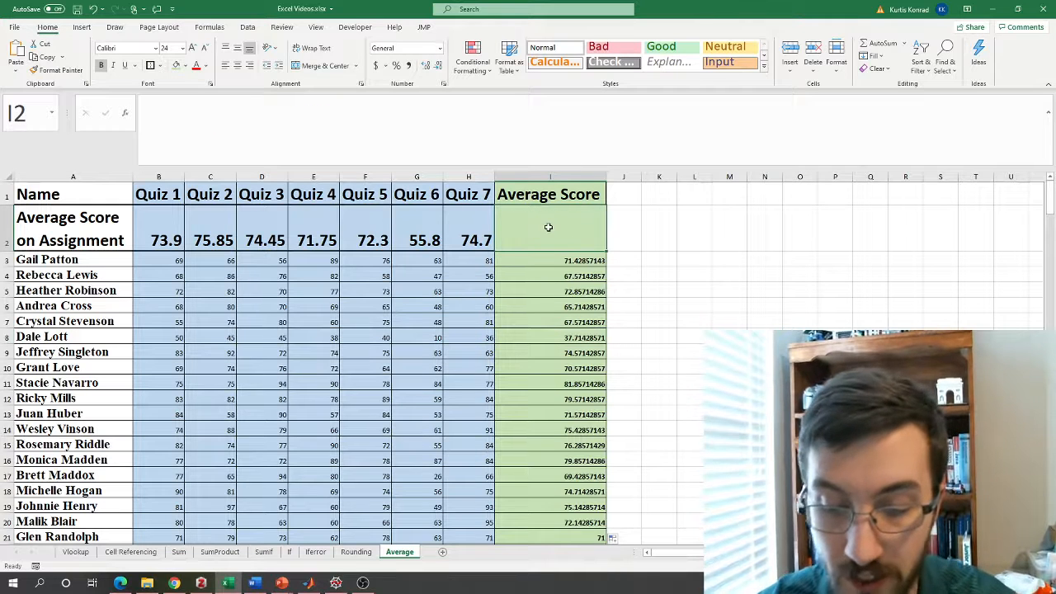
text(=average)
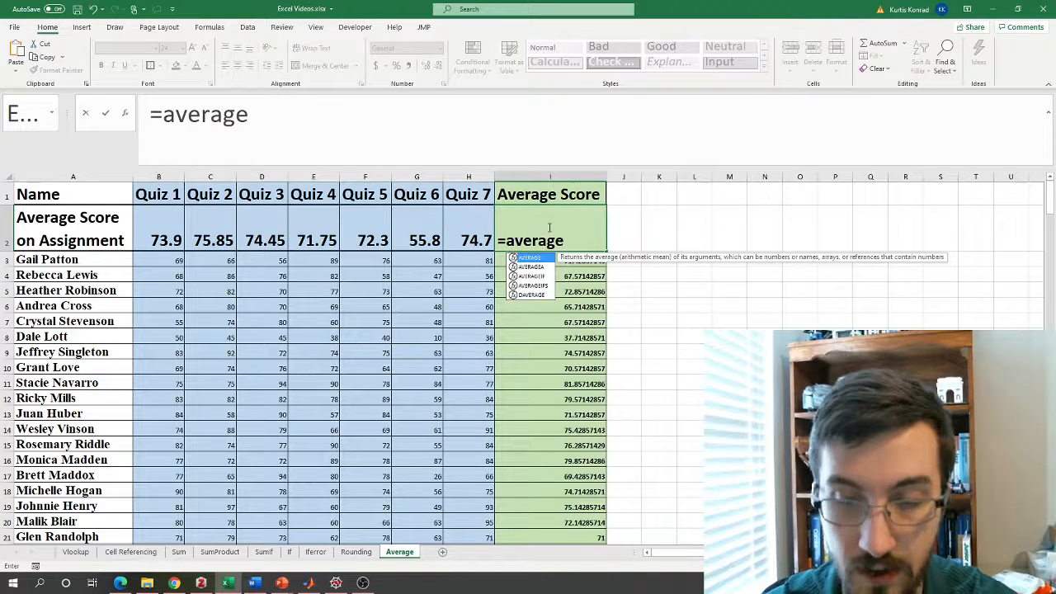
text(()
key(Down)
key(ctrl+shift+Down)
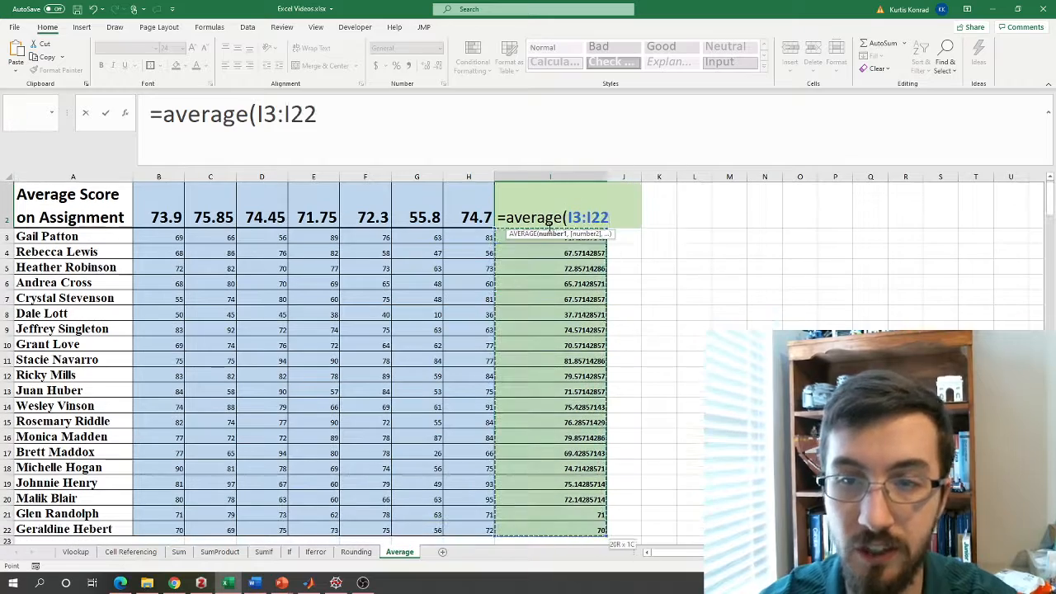
text())
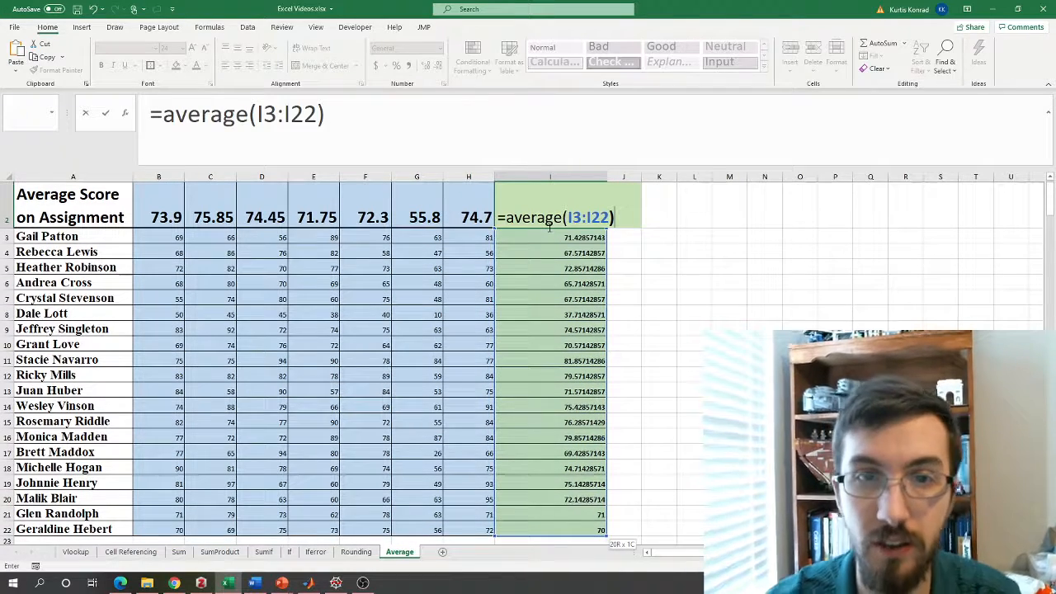
key(Return)
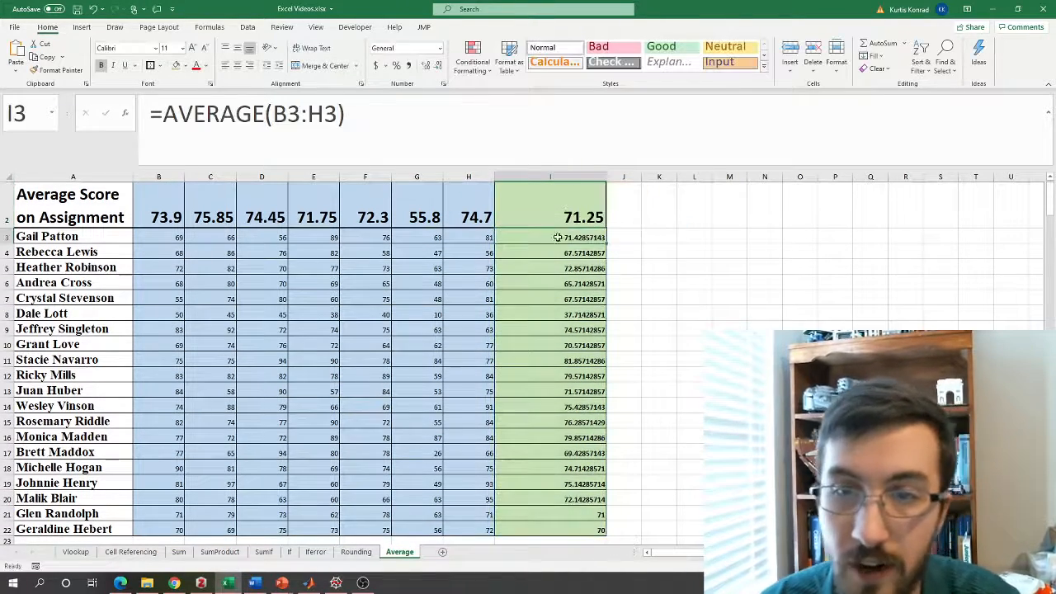
scroll(547, 248, up, 1)
Compare the overall average formula in I2 with the student average formula in I8.
click(531, 227)
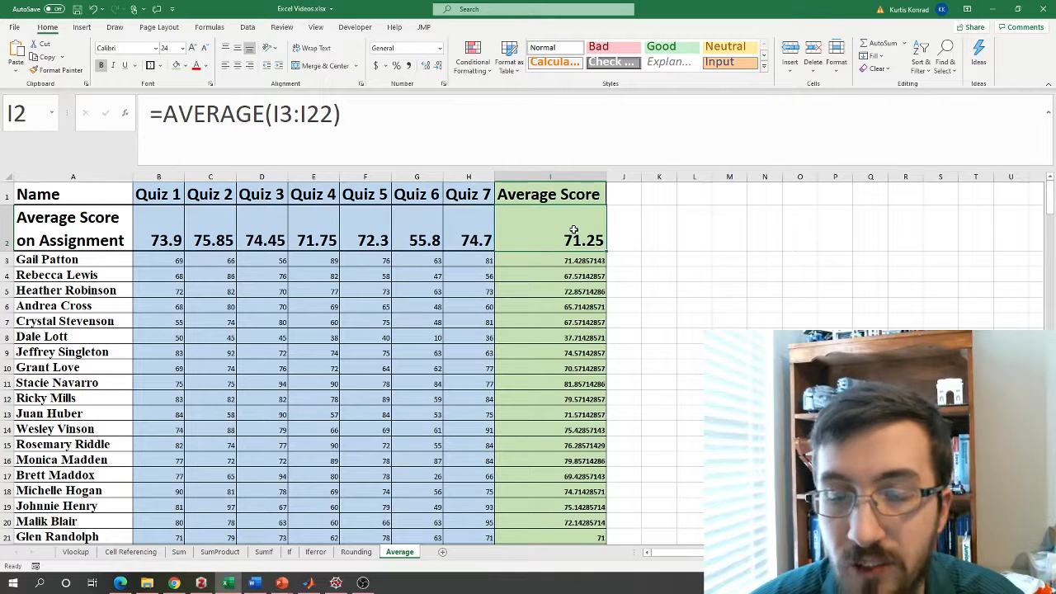
click(575, 339)
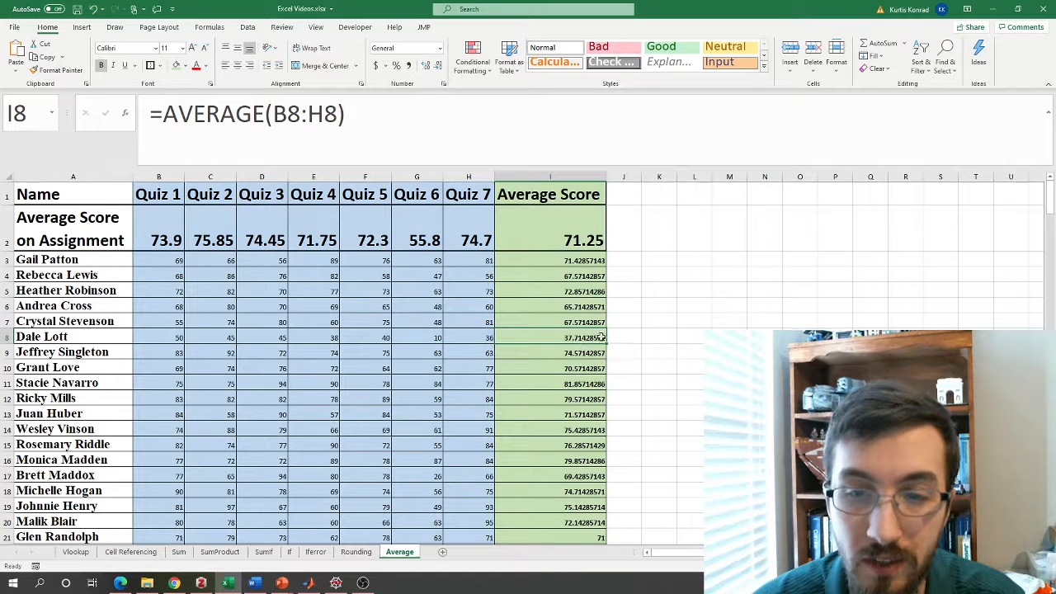
click(565, 230)
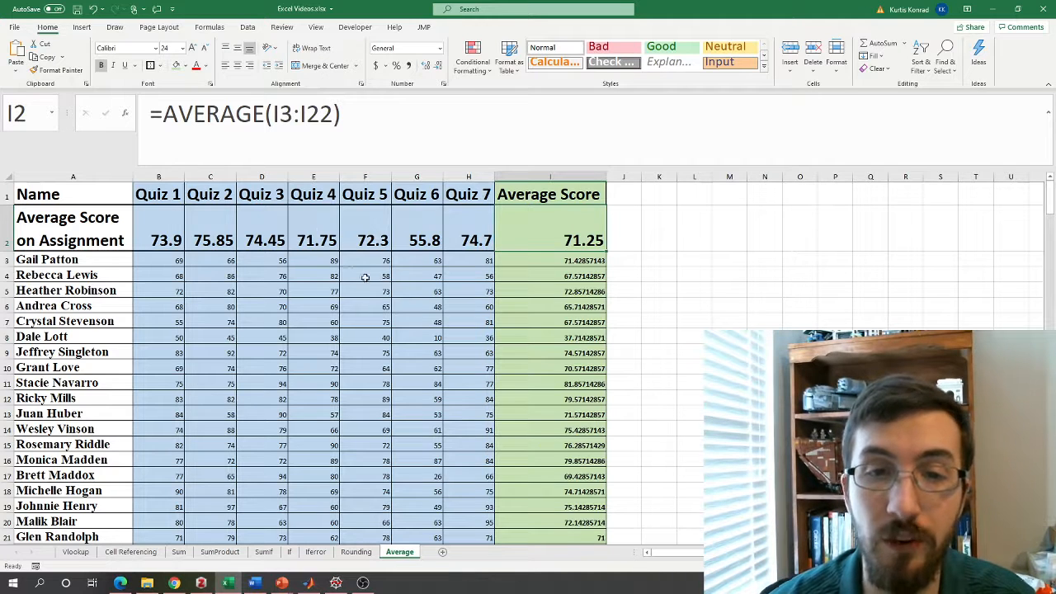
Clear the Quiz 5 score in F8 and re-enter it as 40.
click(371, 337)
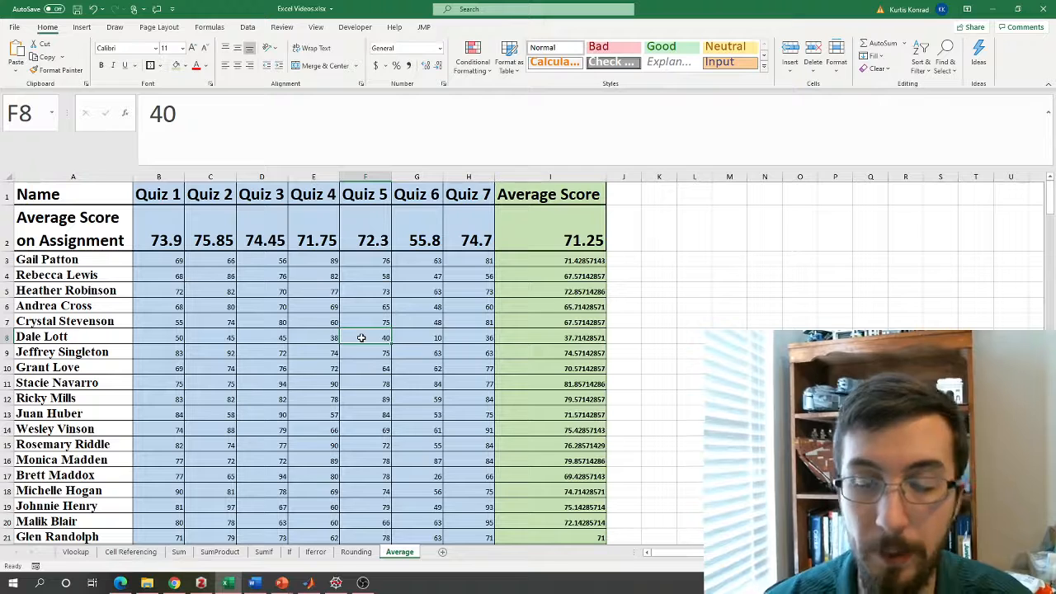
key(Delete)
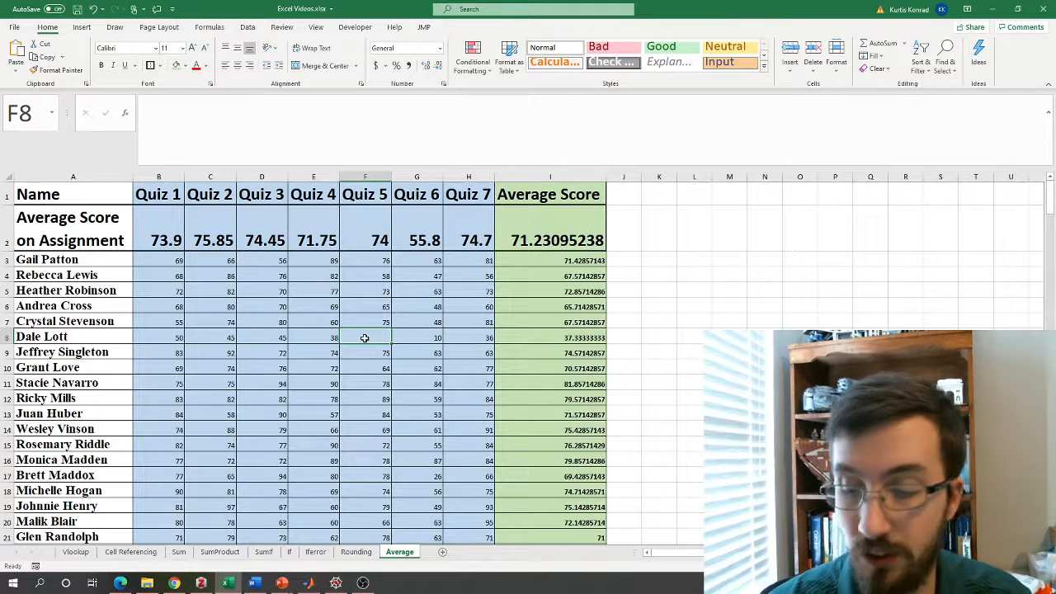
text(40)
key(Return)
Replace the Quiz 5 score in F8 with 0.
click(363, 338)
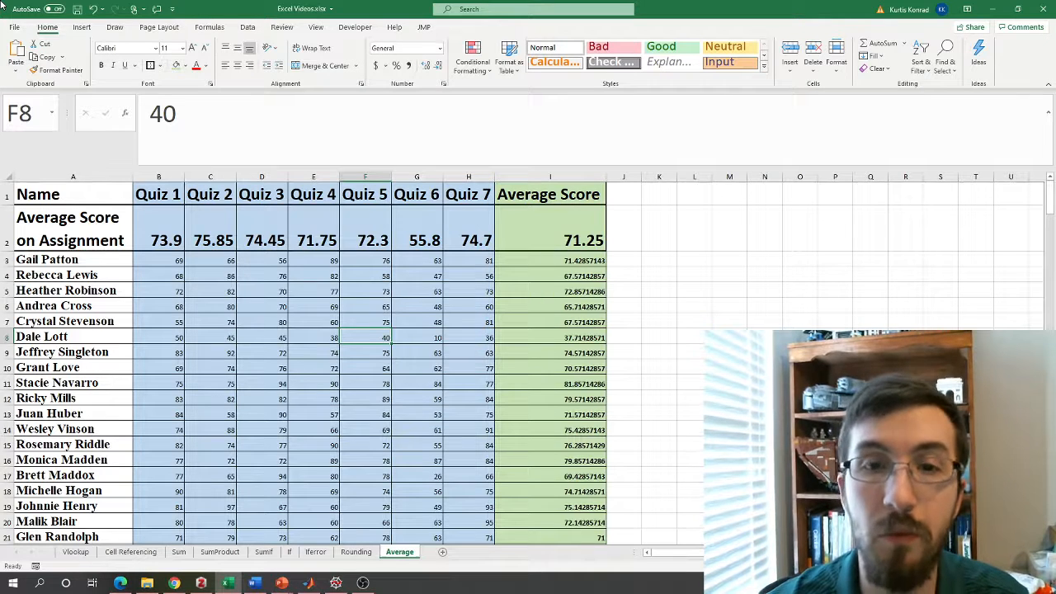
key(Delete)
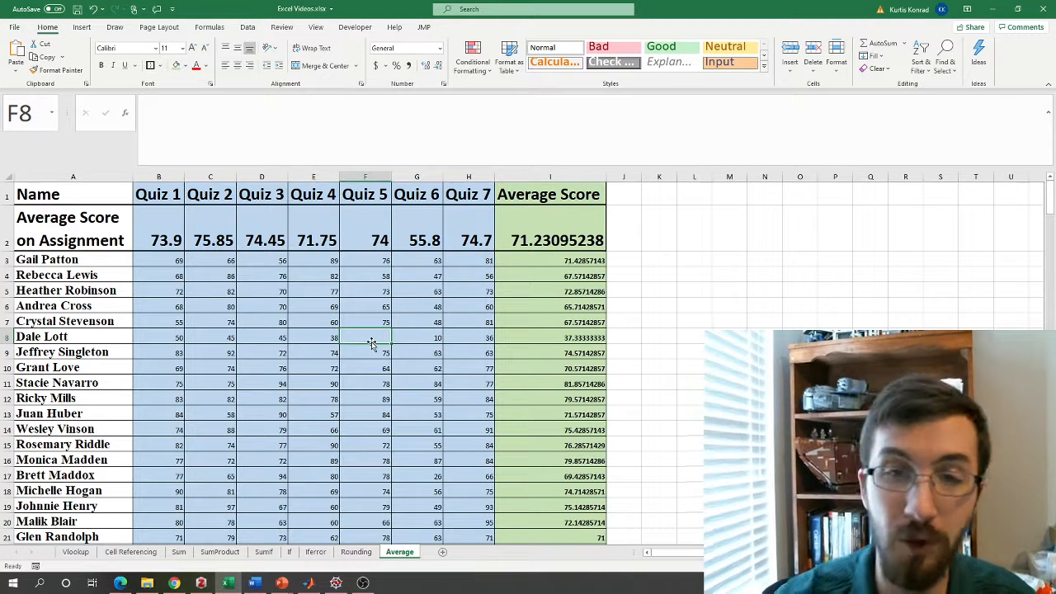
text(0)
key(Return)
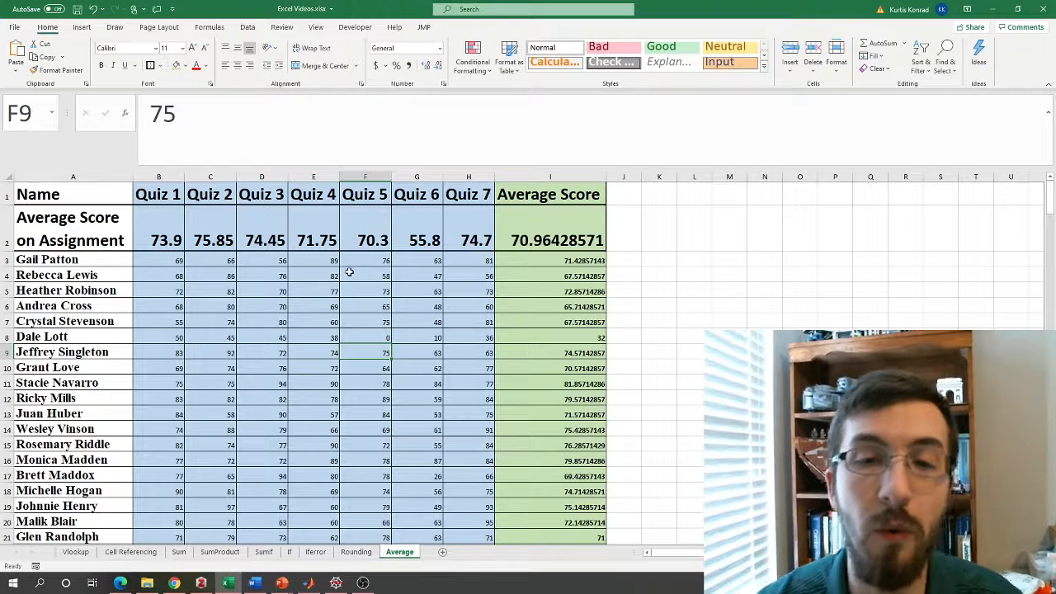
Check the Quiz 5 average formula in F2 and clear the score in F8.
click(368, 237)
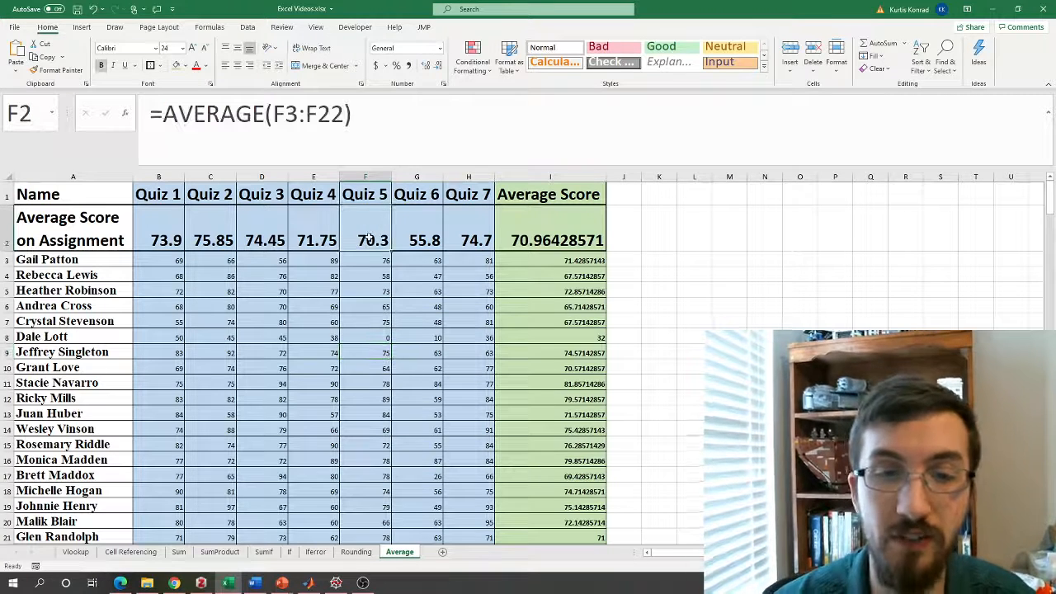
click(370, 339)
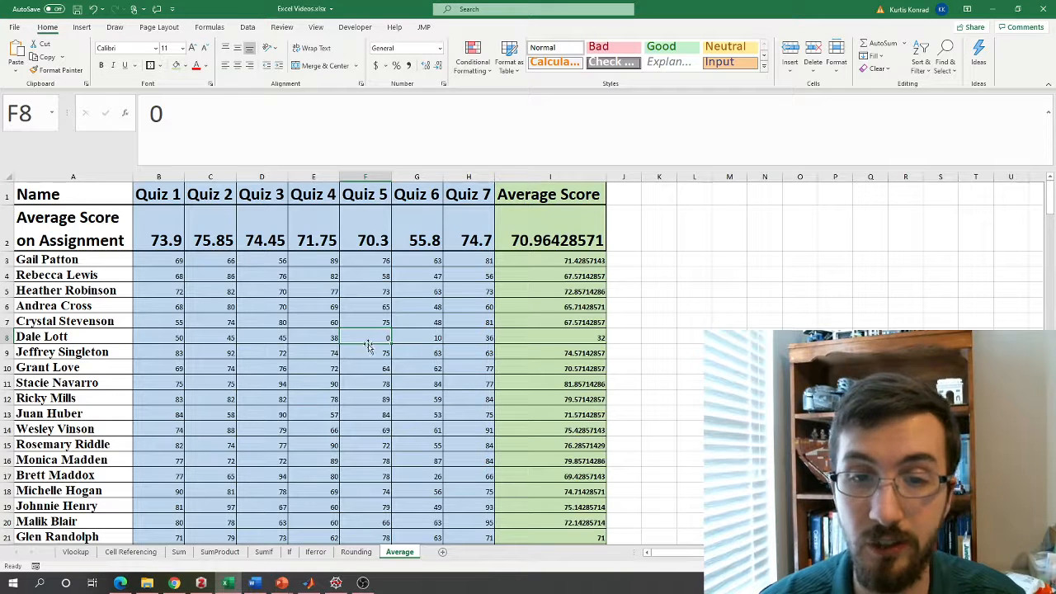
key(Delete)
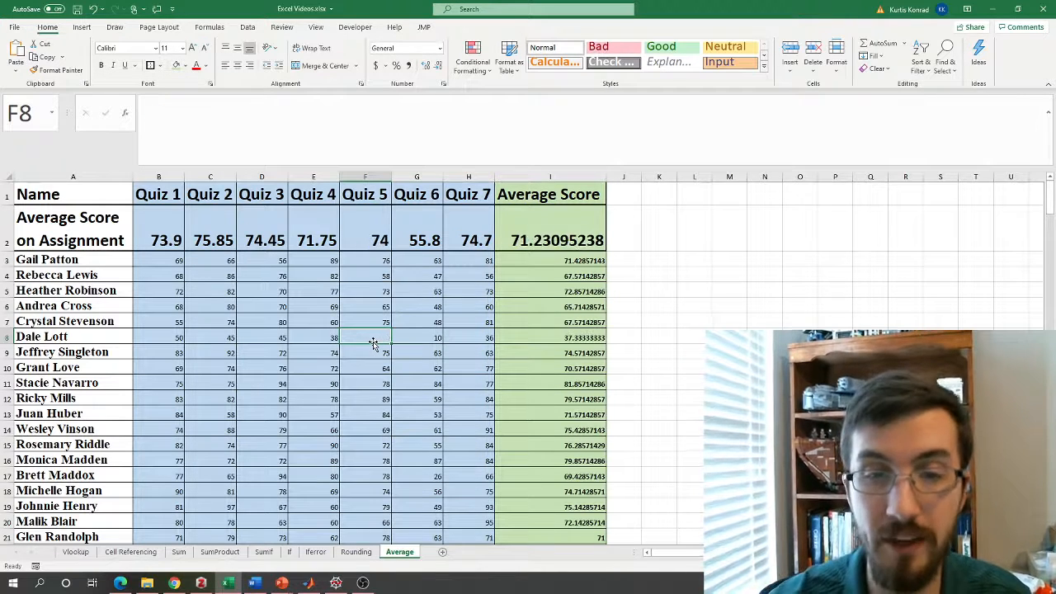